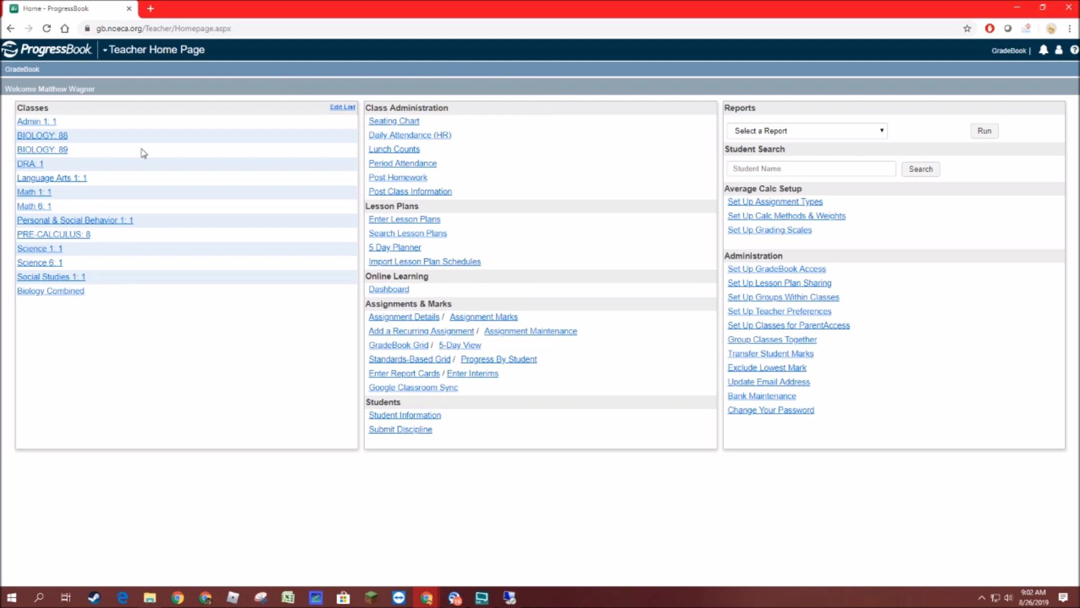
# Open the PRE-CALCULUS: 8 class's assignment types and add a type named Classwork and Homework with the abbreviation CLHW
pyautogui.click(57, 236)
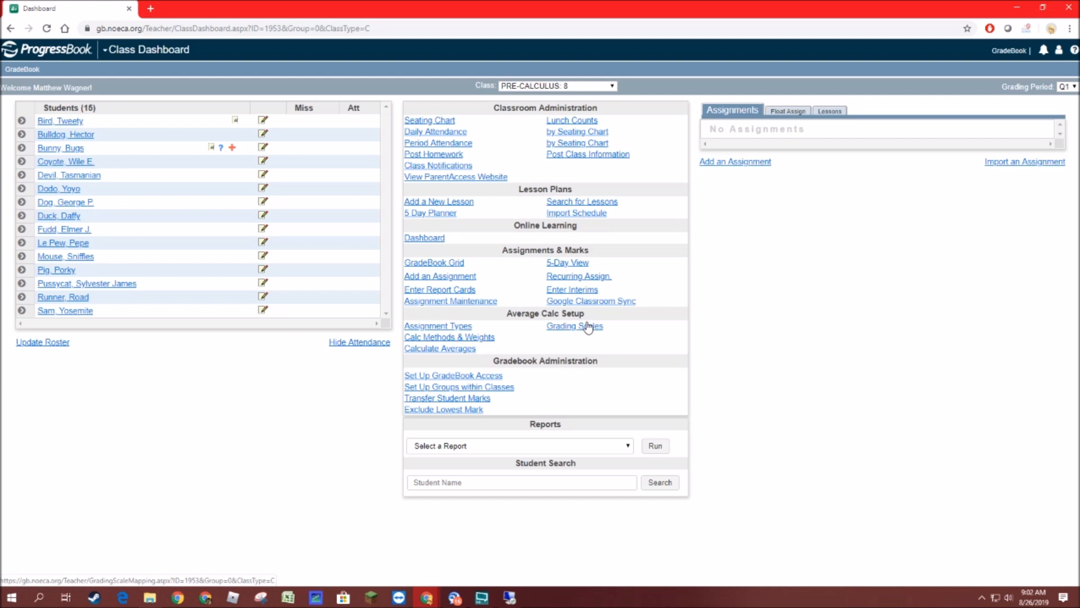
pyautogui.click(437, 327)
pyautogui.click(98, 309)
pyautogui.write('Classwork and Homework')
pyautogui.press('Tab')
pyautogui.write('CH')
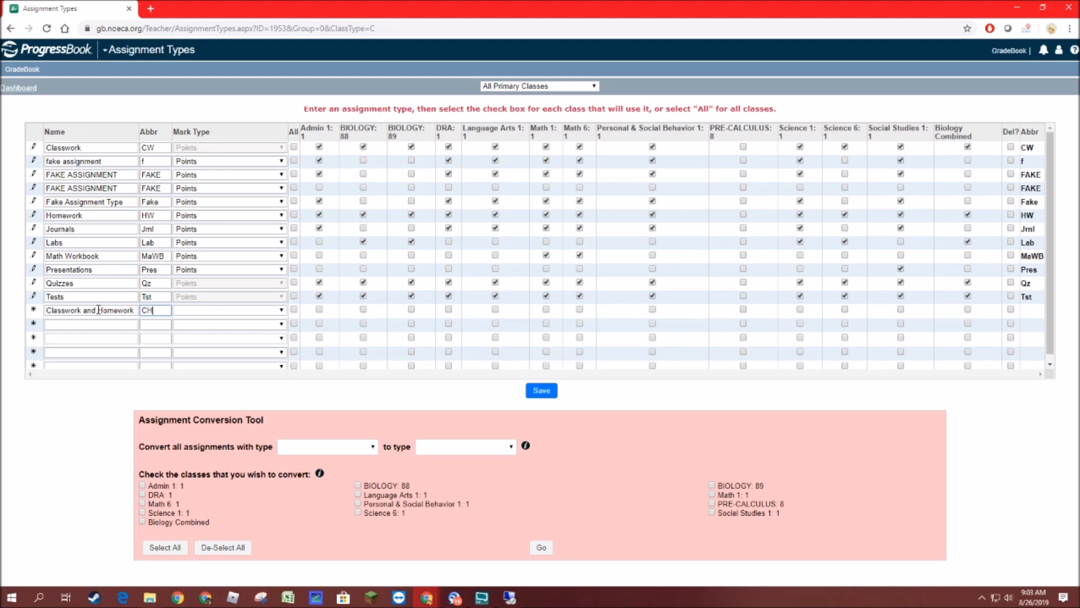
pyautogui.press('BackSpace')
pyautogui.write('LHW')
# Add a second new assignment type named Quizzes and Tests with the abbreviation QzT
pyautogui.click(90, 323)
pyautogui.write('Q')
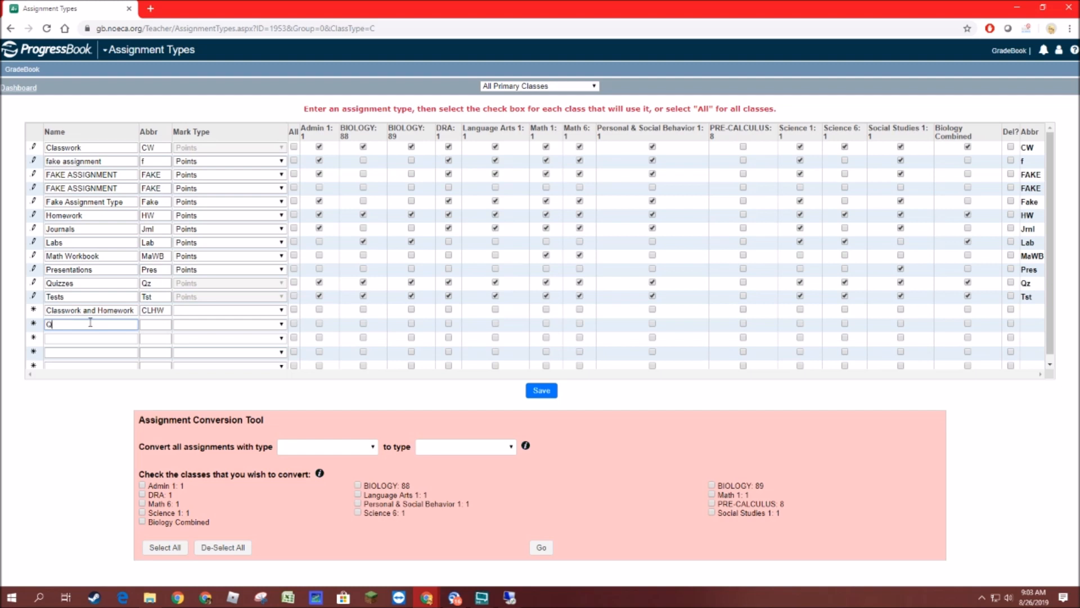
pyautogui.write('uiz')
pyautogui.press('BackSpace')
pyautogui.write('izzes and Tests')
pyautogui.press('Tab')
pyautogui.write('Qz')
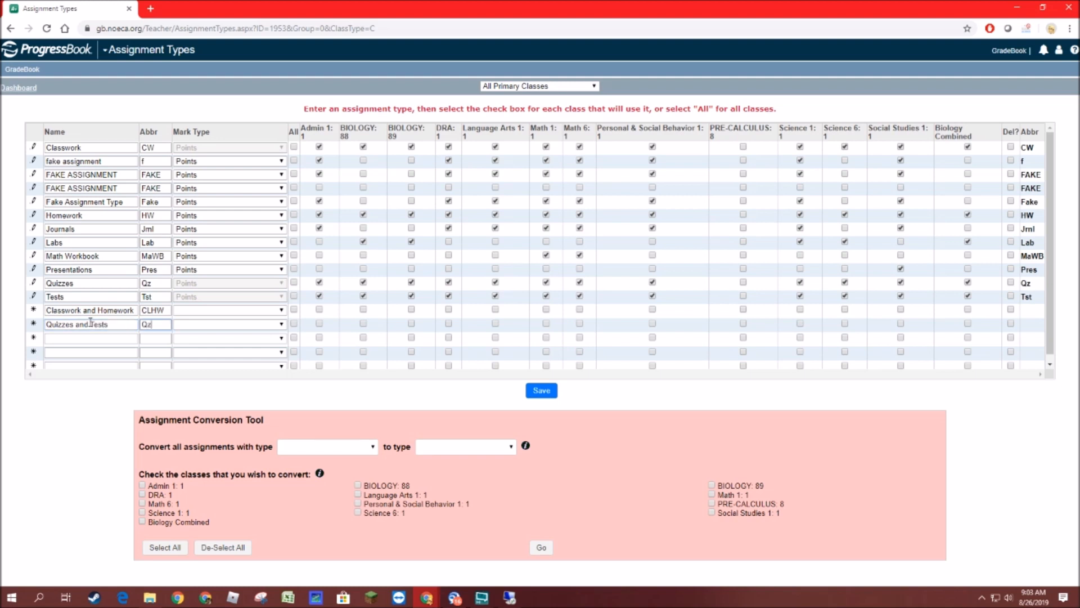
pyautogui.write('Ts')
pyautogui.press('BackSpace')
# Set the mark type of both new assignment types to Points
pyautogui.click(189, 314)
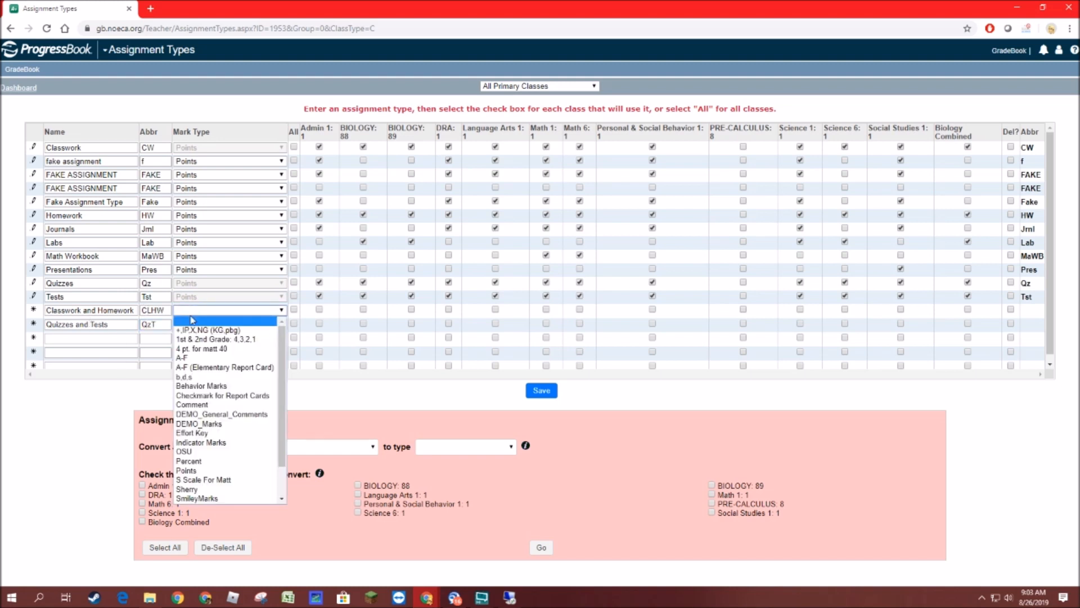
pyautogui.click(204, 315)
pyautogui.press('p')
pyautogui.click(197, 312)
pyautogui.press('Down')
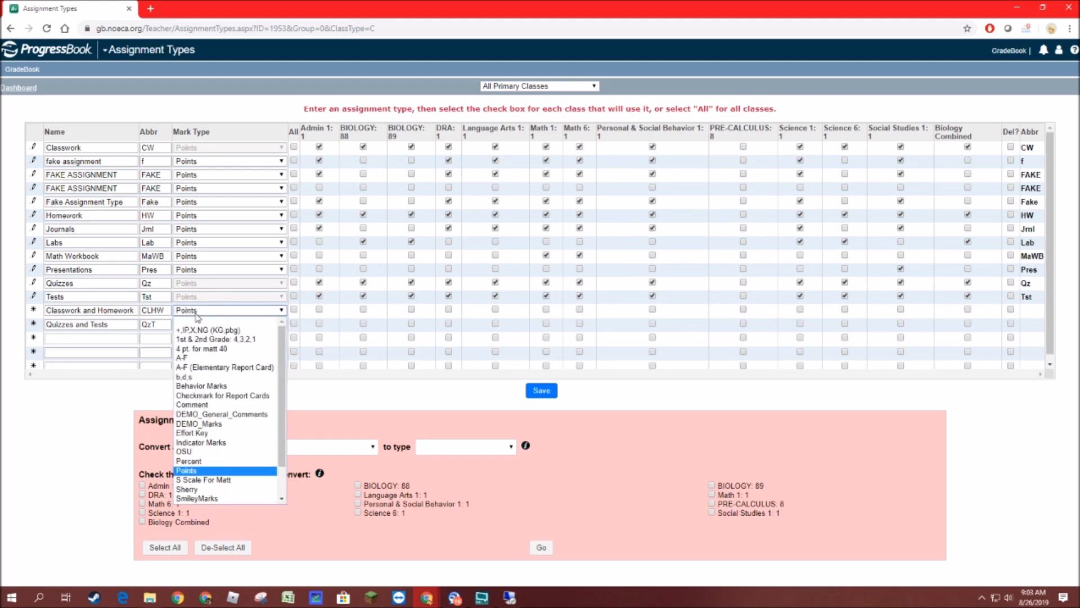
pyautogui.press('Return')
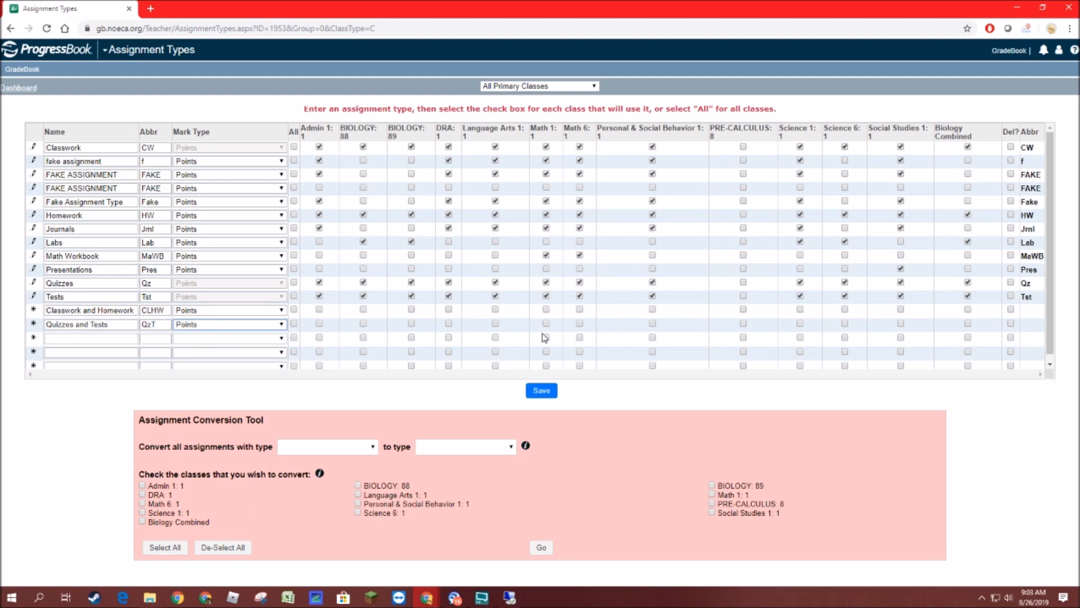
# Assign Classwork and Homework and Quizzes and Tests to PRE-CALCULUS: 8 and save the assignment types
pyautogui.click(743, 308)
pyautogui.click(744, 323)
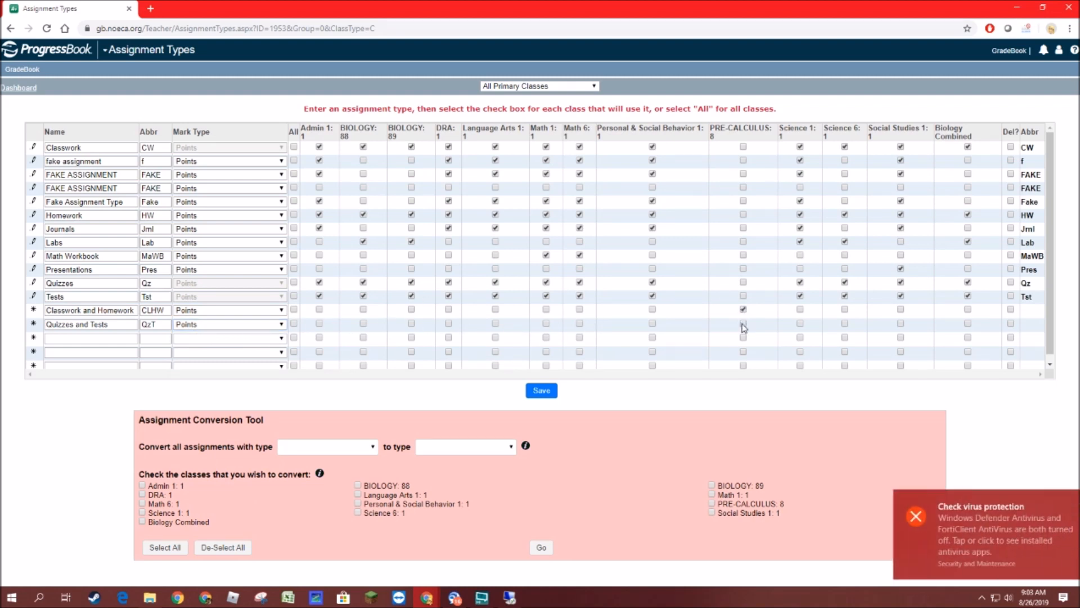
pyautogui.click(541, 390)
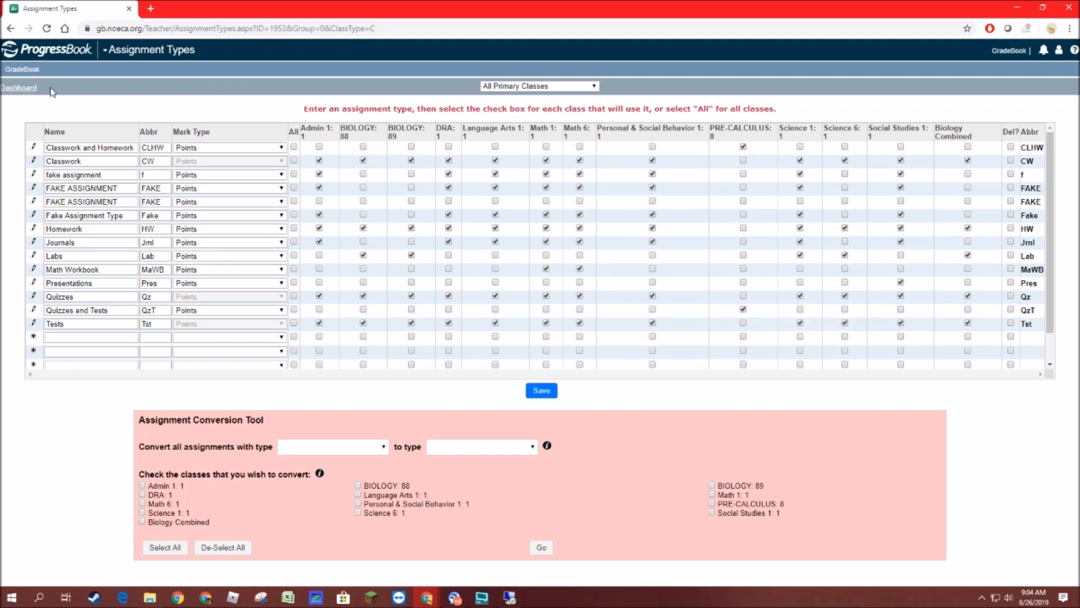
# Open the class's calculation methods and weights and choose Weighted Average as the calculation method
pyautogui.click(18, 89)
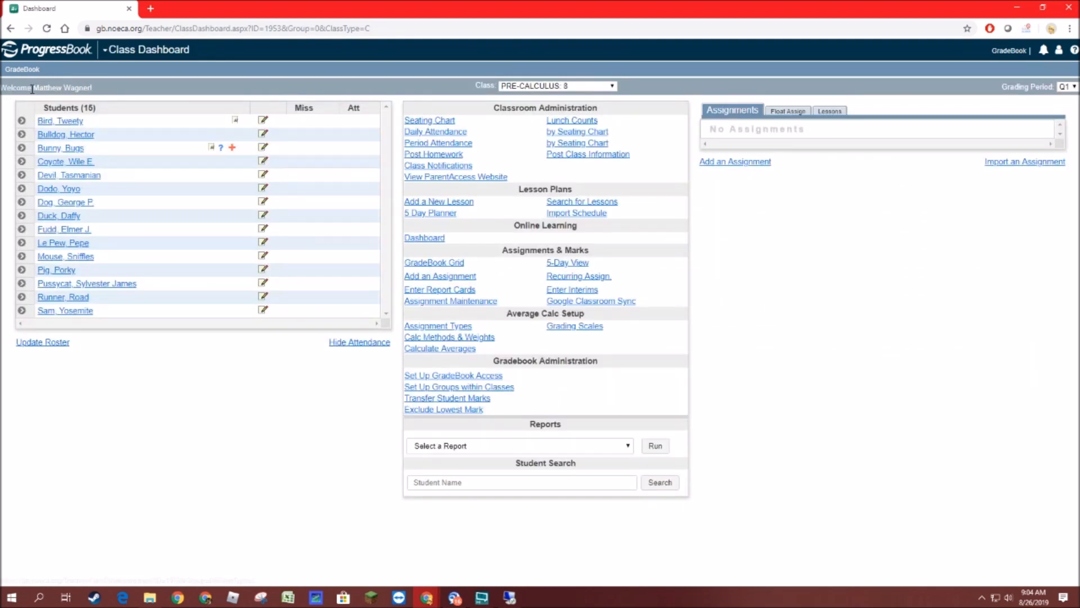
pyautogui.click(465, 338)
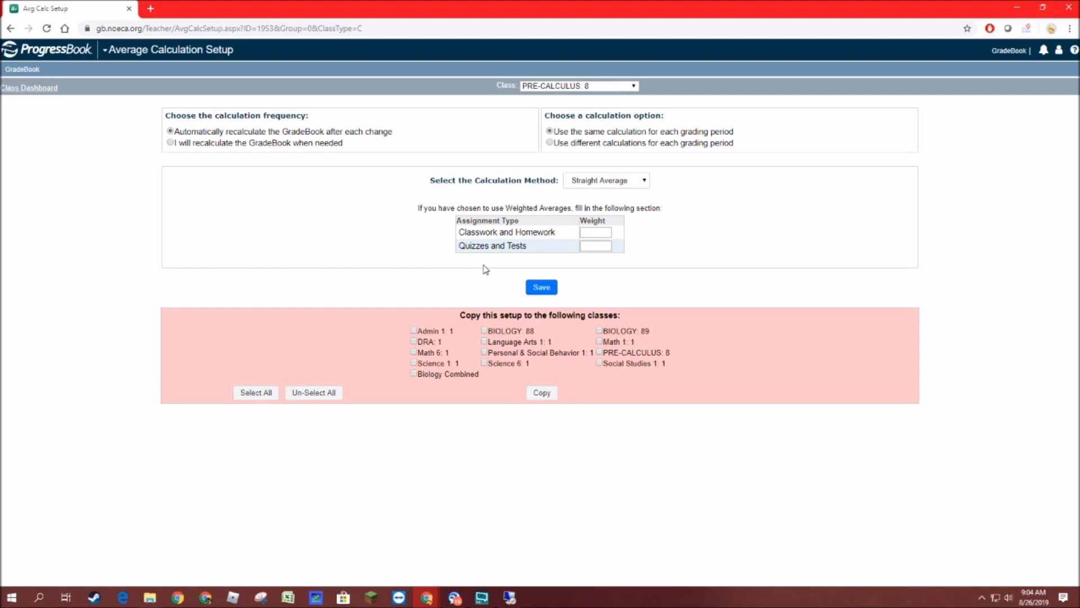
pyautogui.click(581, 179)
pyautogui.click(582, 204)
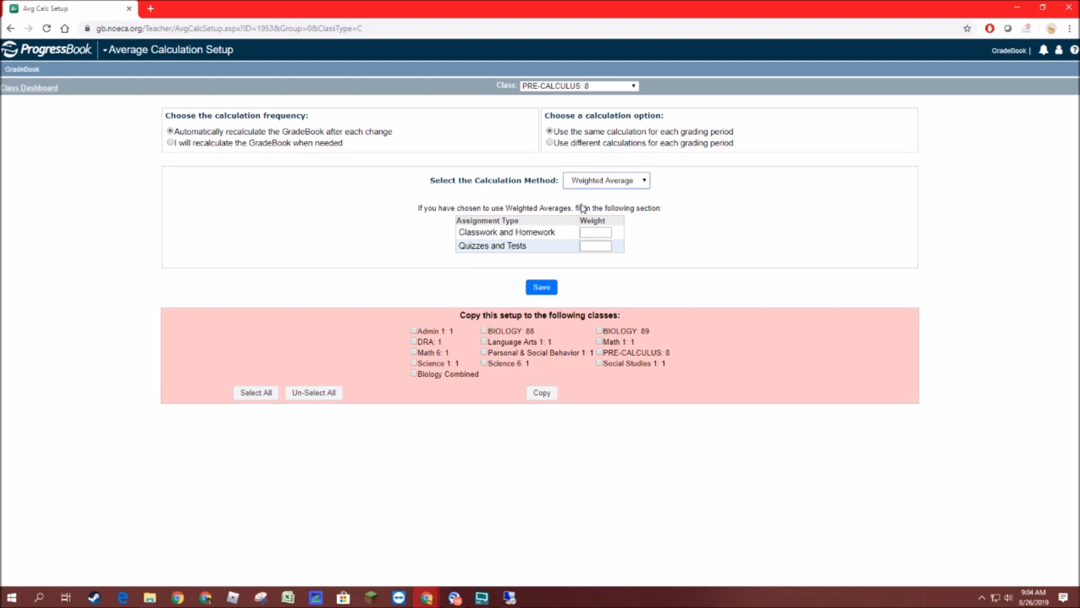
# Weight Classwork and Homework at 20 and Quizzes and Tests at 80, and save the setup
pyautogui.click(591, 234)
pyautogui.write('20')
pyautogui.click(597, 248)
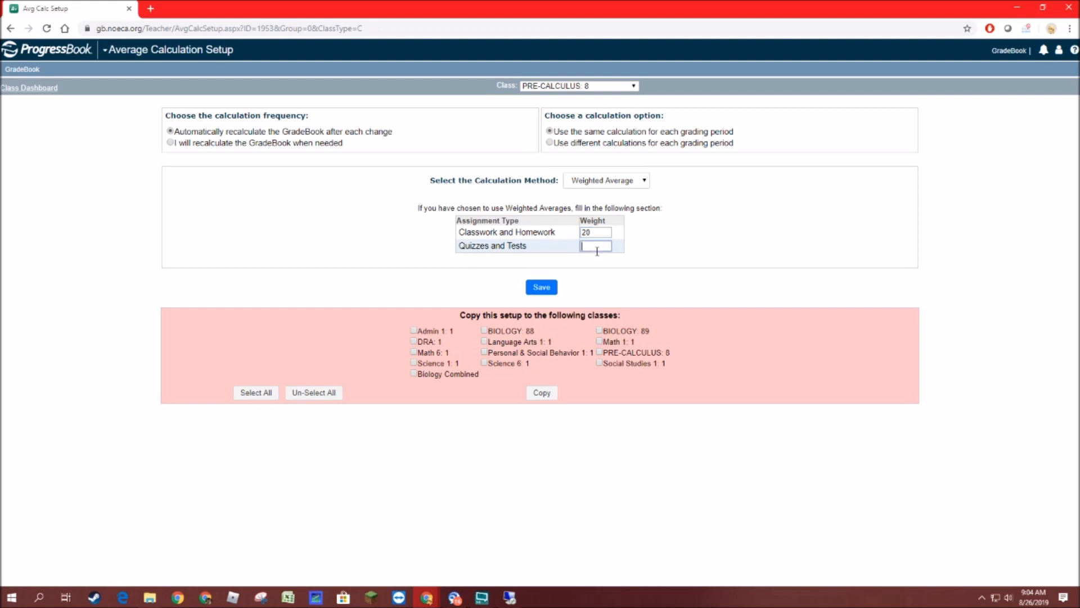
pyautogui.write('80')
pyautogui.click(542, 287)
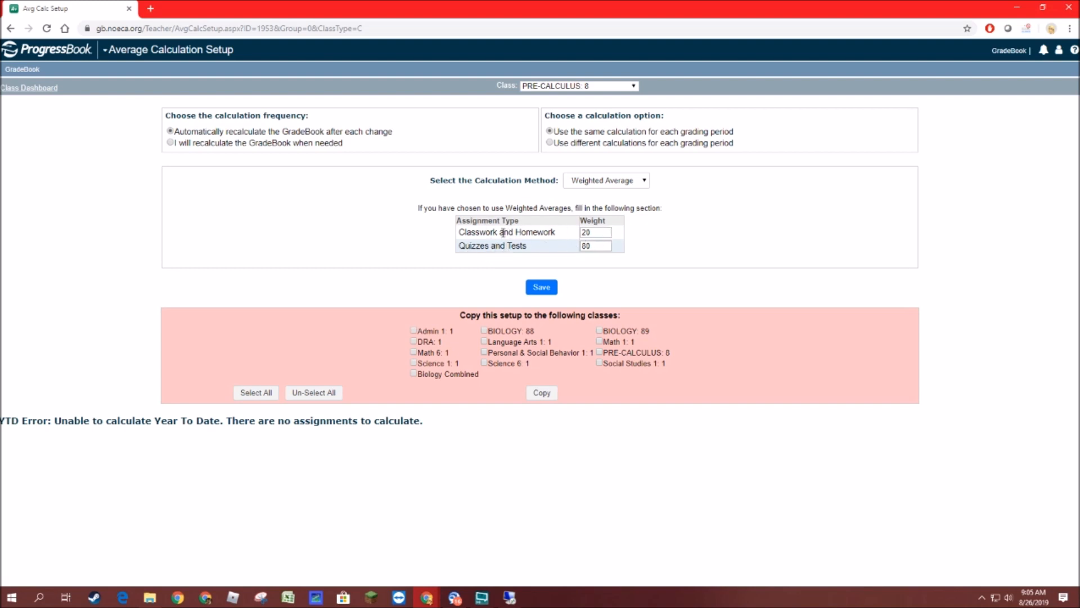
# Switch the calculation method for PRE-CALCULUS: 8 to Straight Average and save it
pyautogui.moveTo(464, 232); pyautogui.dragTo(554, 231)
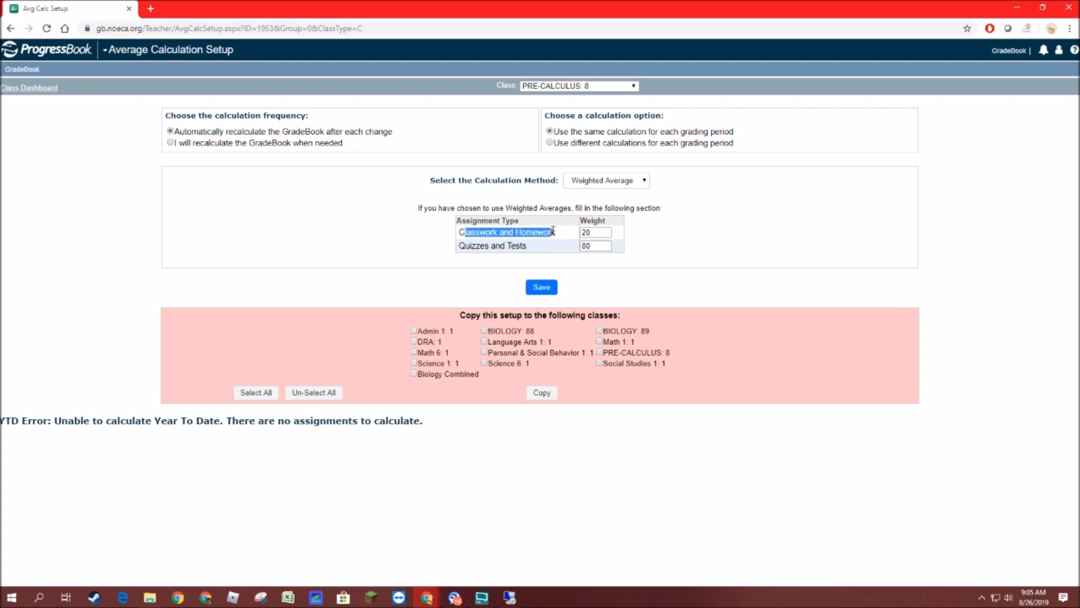
pyautogui.moveTo(459, 246); pyautogui.dragTo(560, 251)
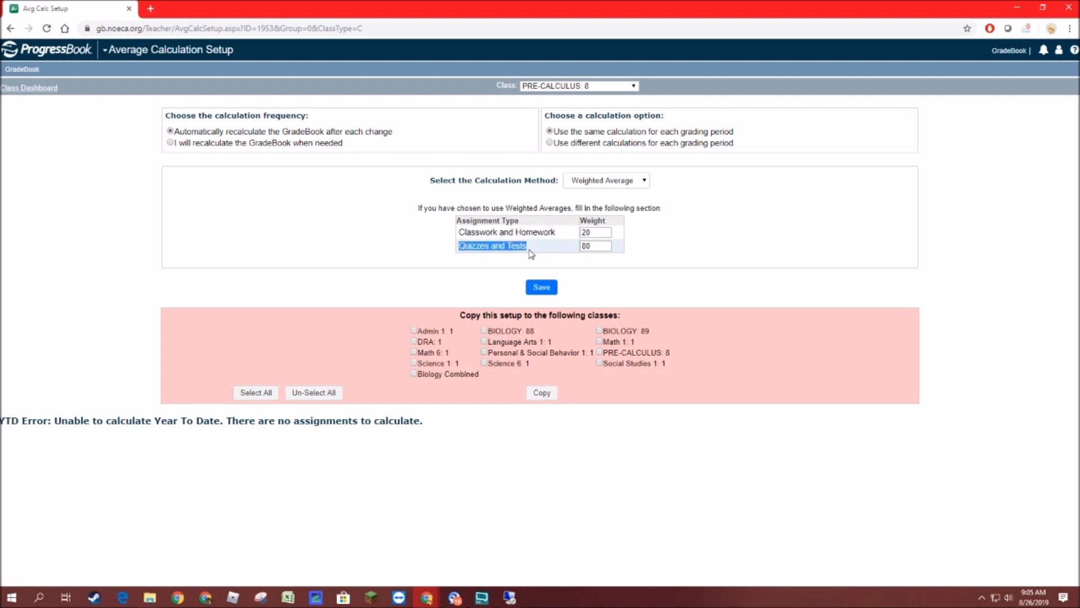
pyautogui.click(606, 180)
pyautogui.click(596, 204)
pyautogui.click(542, 287)
# In the assignment types, replace PRE-CALCULUS: 8's two combined types with Classwork, Homework, Quizzes, Tests and Math Workbook, and save
pyautogui.click(31, 87)
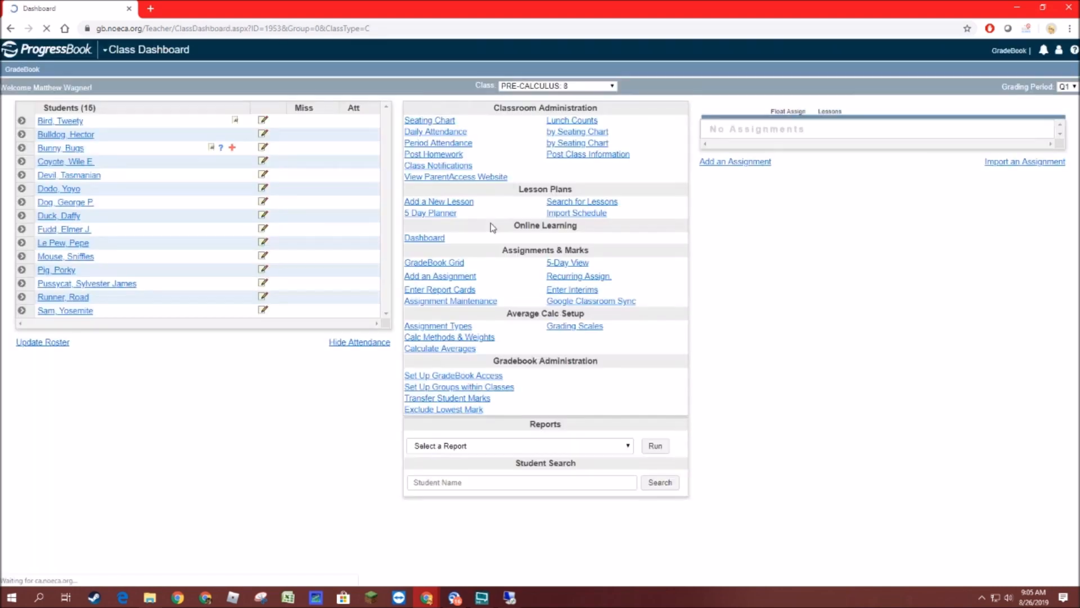
pyautogui.click(446, 328)
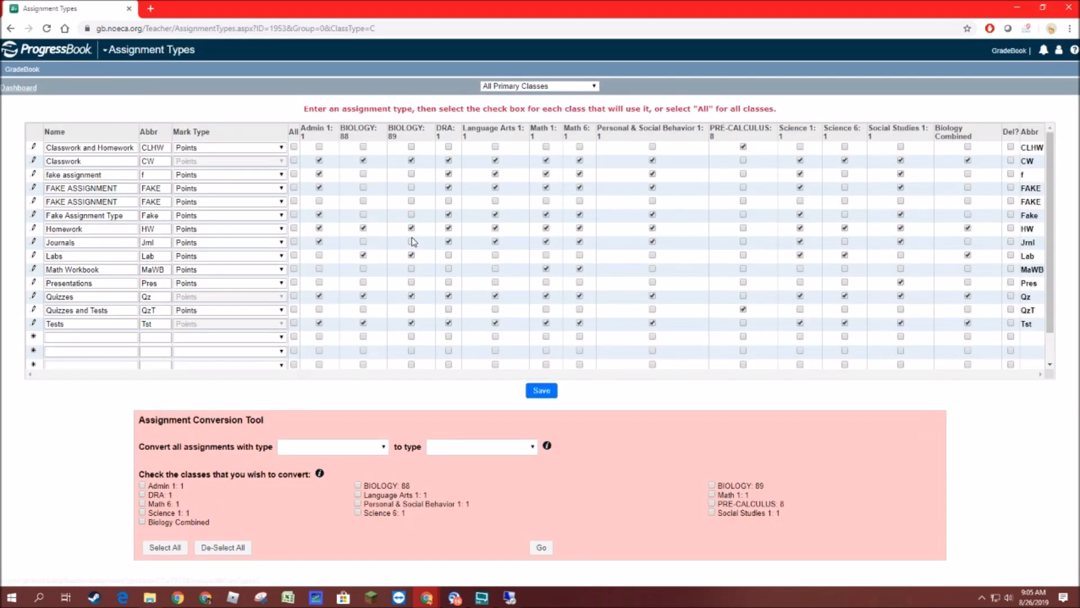
pyautogui.click(744, 147)
pyautogui.click(743, 310)
pyautogui.click(743, 323)
pyautogui.click(744, 296)
pyautogui.click(743, 161)
pyautogui.click(743, 282)
pyautogui.click(744, 270)
pyautogui.click(543, 391)
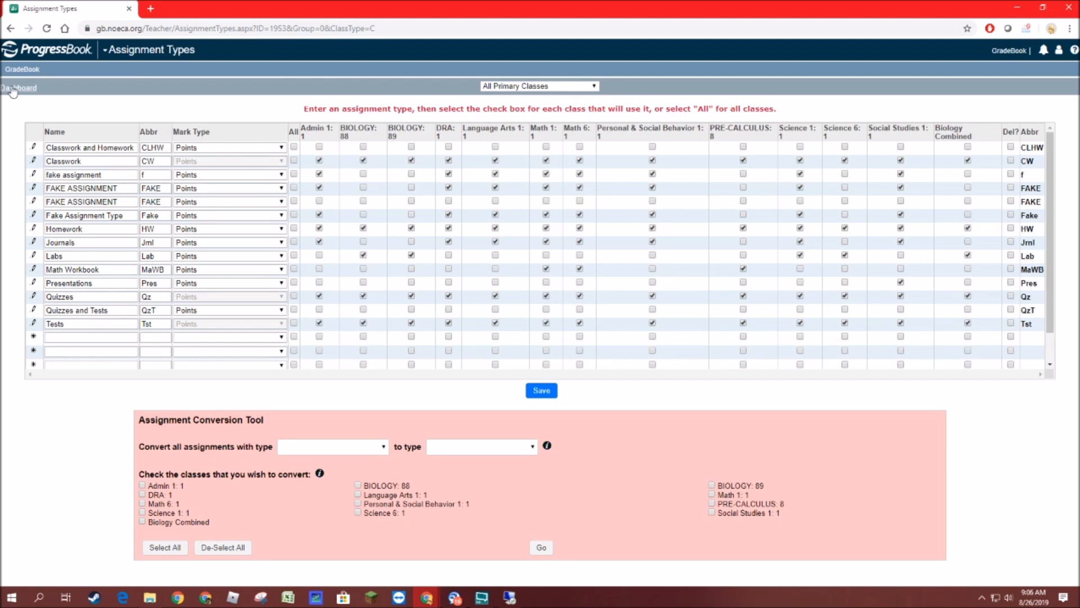
# Return to the calculation setup for PRE-CALCULUS: 8 and select the Weighted Average method
pyautogui.click(14, 89)
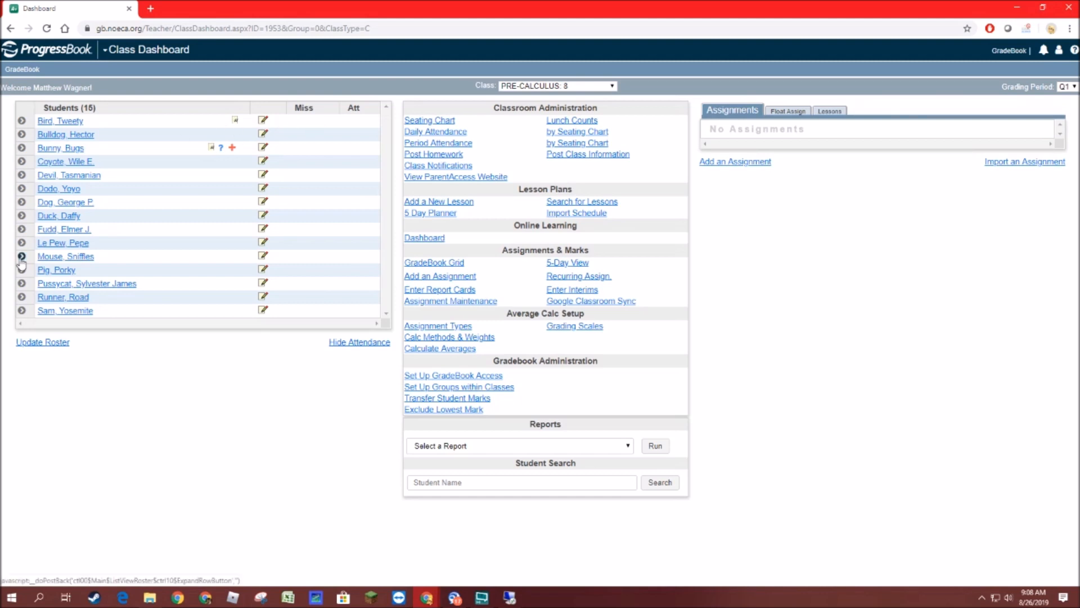
pyautogui.click(423, 329)
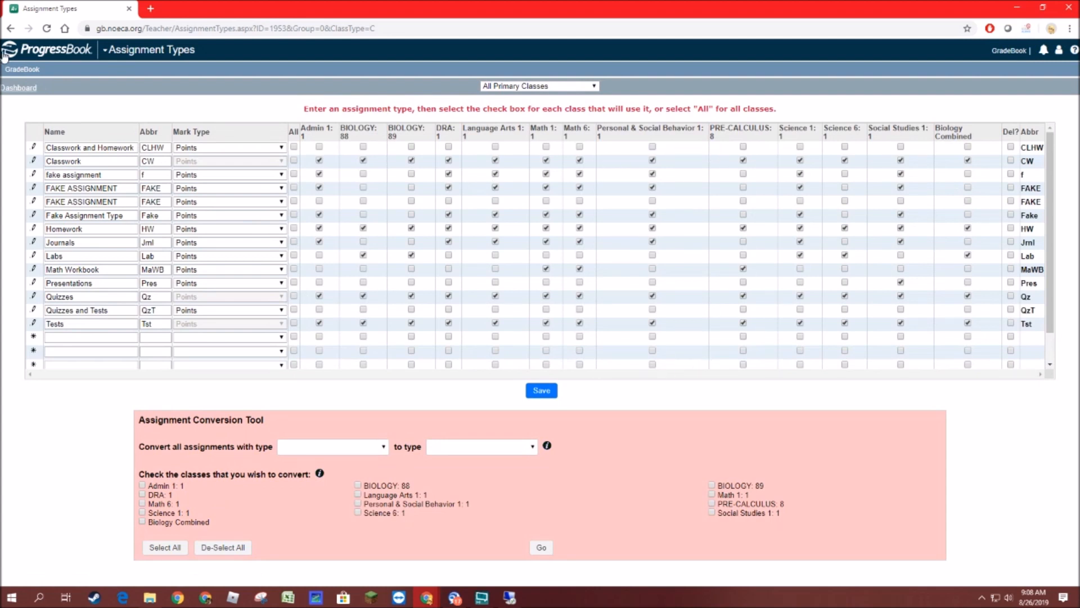
pyautogui.click(17, 87)
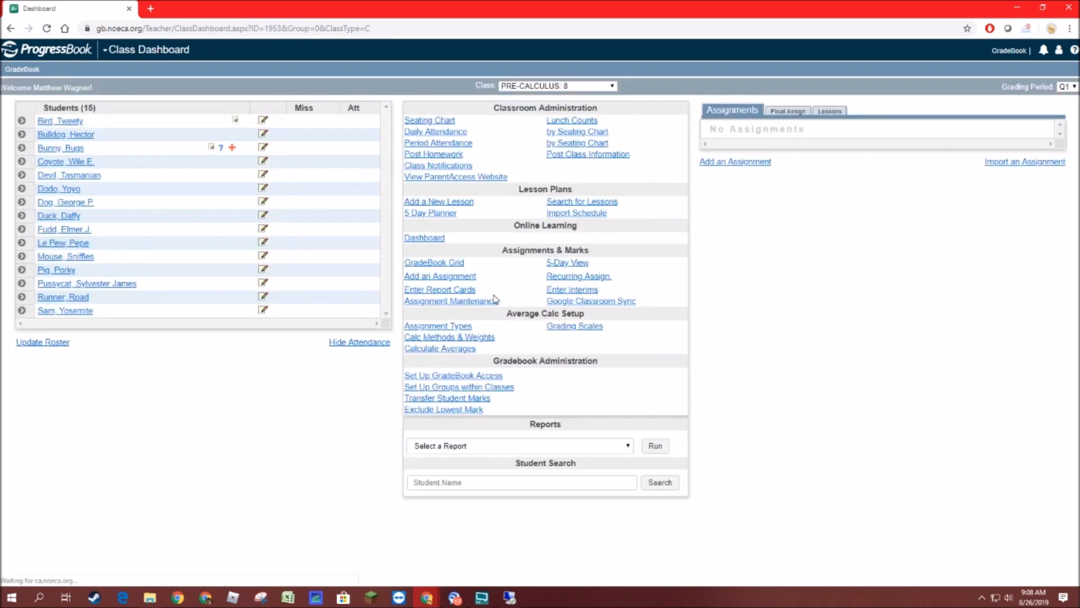
pyautogui.click(481, 337)
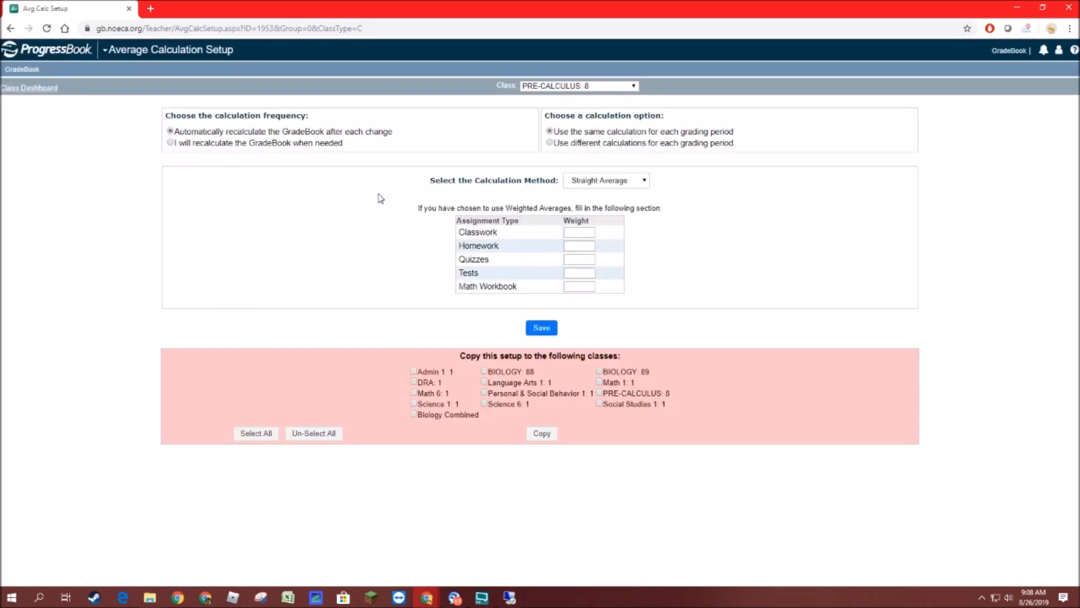
pyautogui.click(591, 180)
pyautogui.click(588, 196)
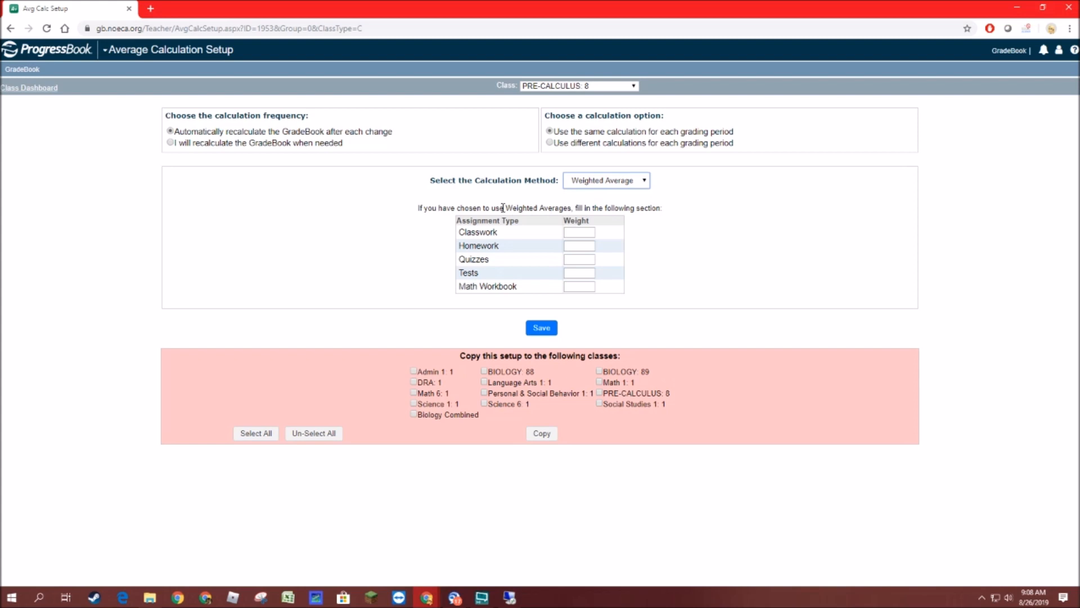
# Enter weights of 50 for Tests, 30 for Quizzes, 8 for Math Workbook, 5 for Homework and 7 for Classwork
pyautogui.click(576, 273)
pyautogui.write('50')
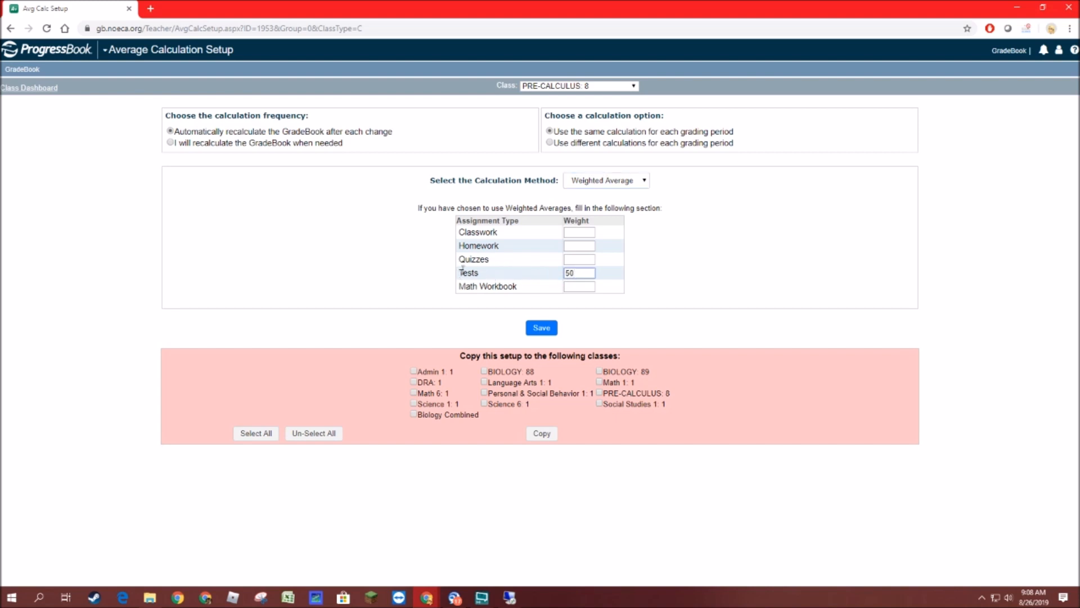
pyautogui.click(582, 261)
pyautogui.write('30')
pyautogui.click(580, 285)
pyautogui.write('8')
pyautogui.click(574, 244)
pyautogui.write('5')
pyautogui.click(578, 231)
pyautogui.write('7')
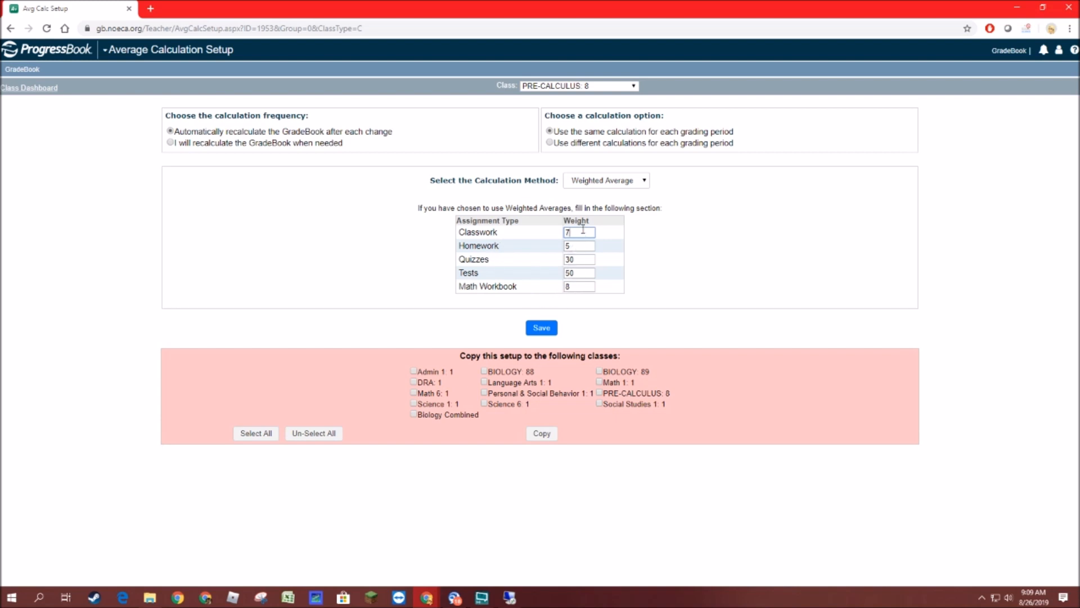
# Change the Math Workbook weight to 5 and the Classwork weight to 10
pyautogui.doubleClick(583, 287)
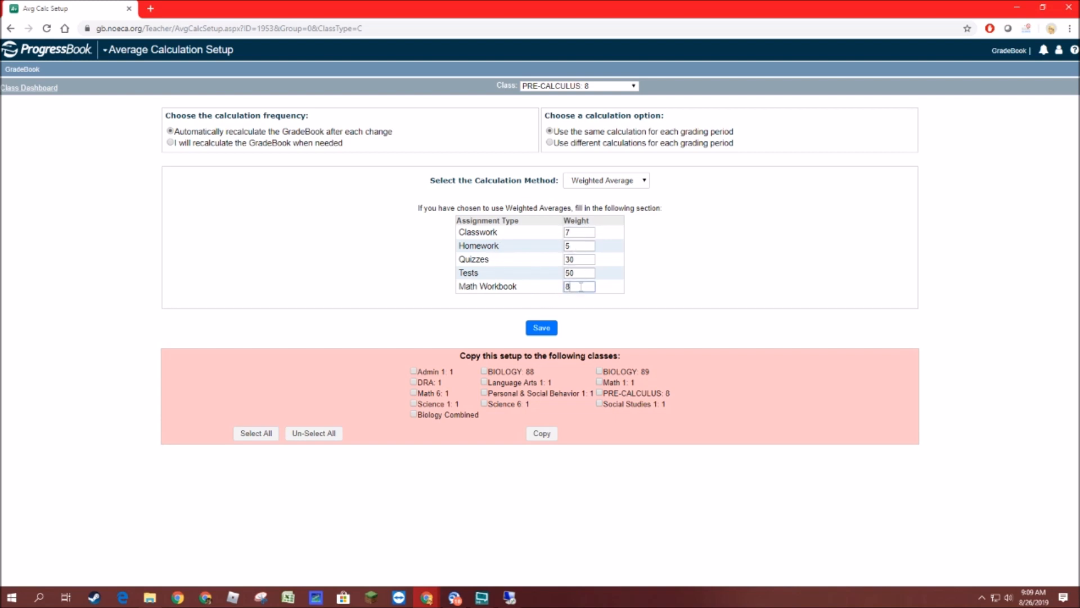
pyautogui.write('5')
pyautogui.doubleClick(580, 232)
pyautogui.write('10')
# Examine how the weights are distributed across the five assignment types, comparing Classwork, Homework and Math Workbook with Quizzes and Tests
pyautogui.moveTo(458, 287); pyautogui.dragTo(518, 287)
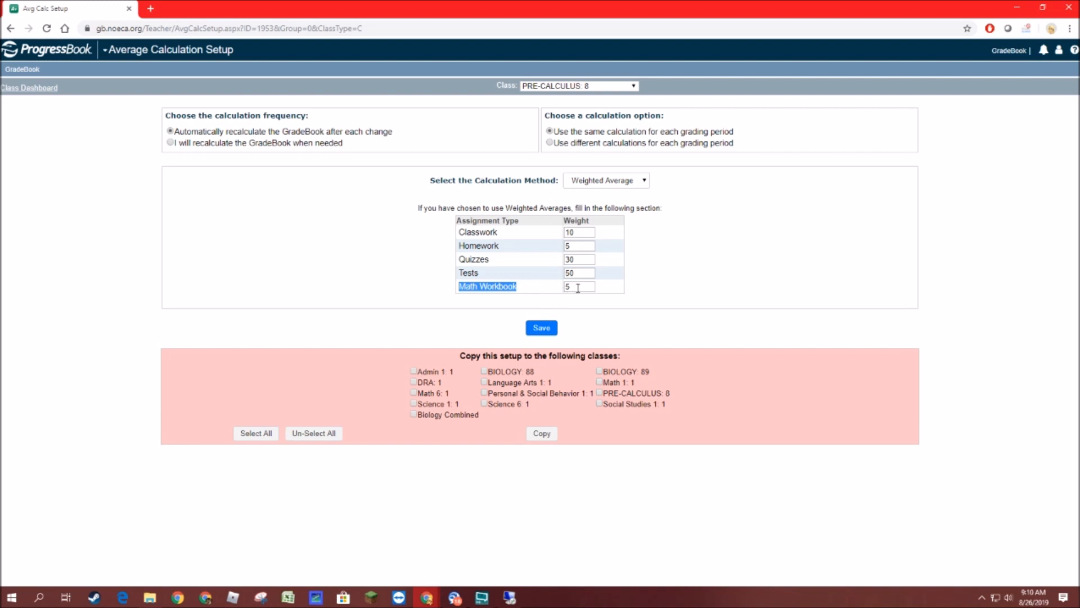
pyautogui.moveTo(514, 237); pyautogui.dragTo(450, 236)
pyautogui.click(463, 233)
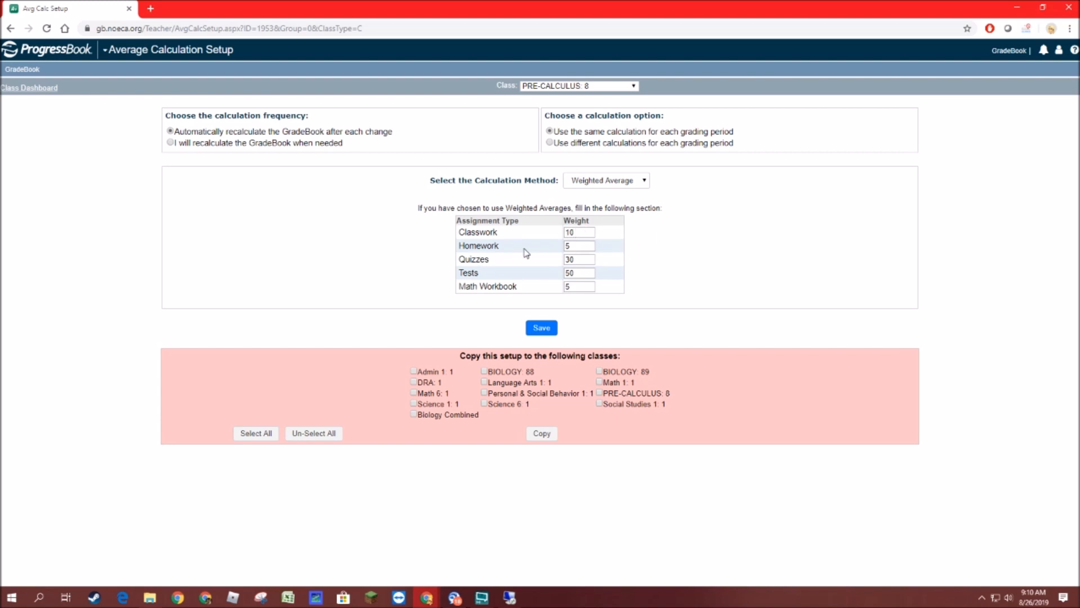
pyautogui.moveTo(518, 253); pyautogui.dragTo(442, 249)
pyautogui.click(489, 222)
pyautogui.moveTo(465, 258); pyautogui.dragTo(480, 277)
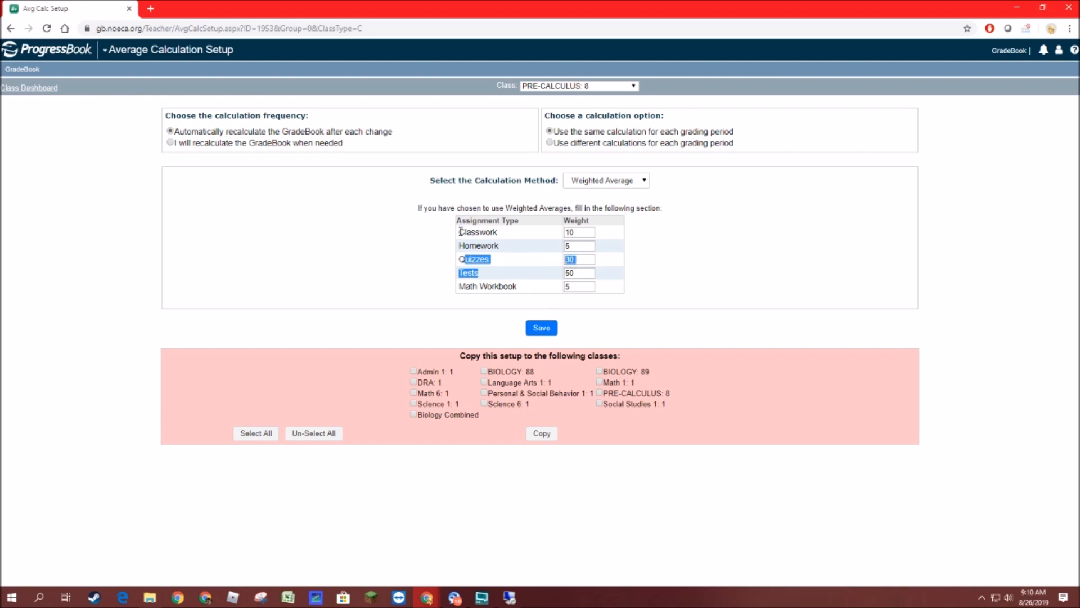
pyautogui.moveTo(457, 228); pyautogui.dragTo(471, 242)
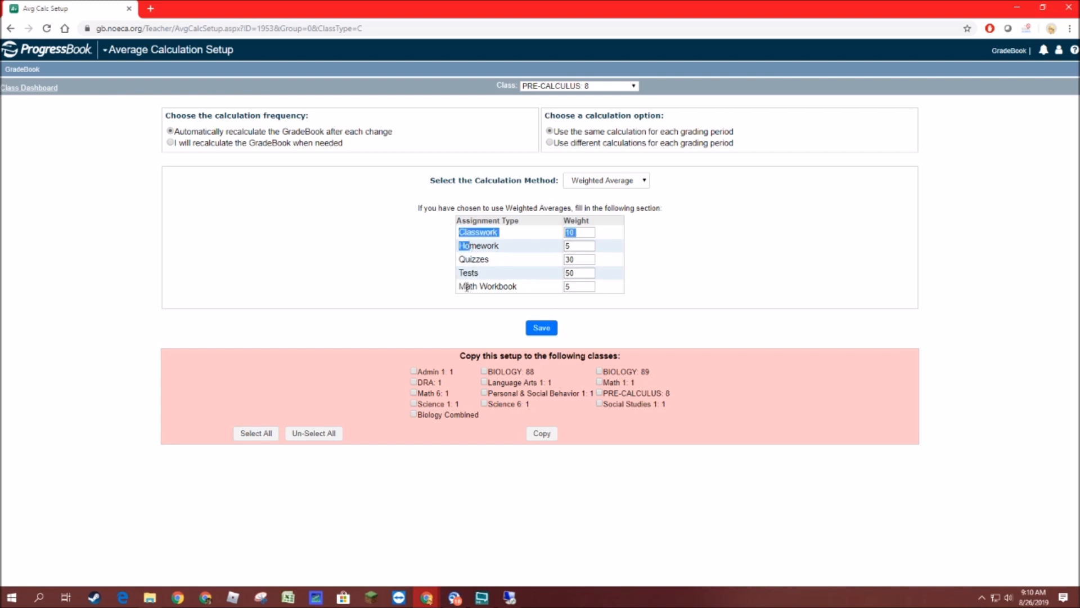
pyautogui.moveTo(458, 286); pyautogui.dragTo(509, 286)
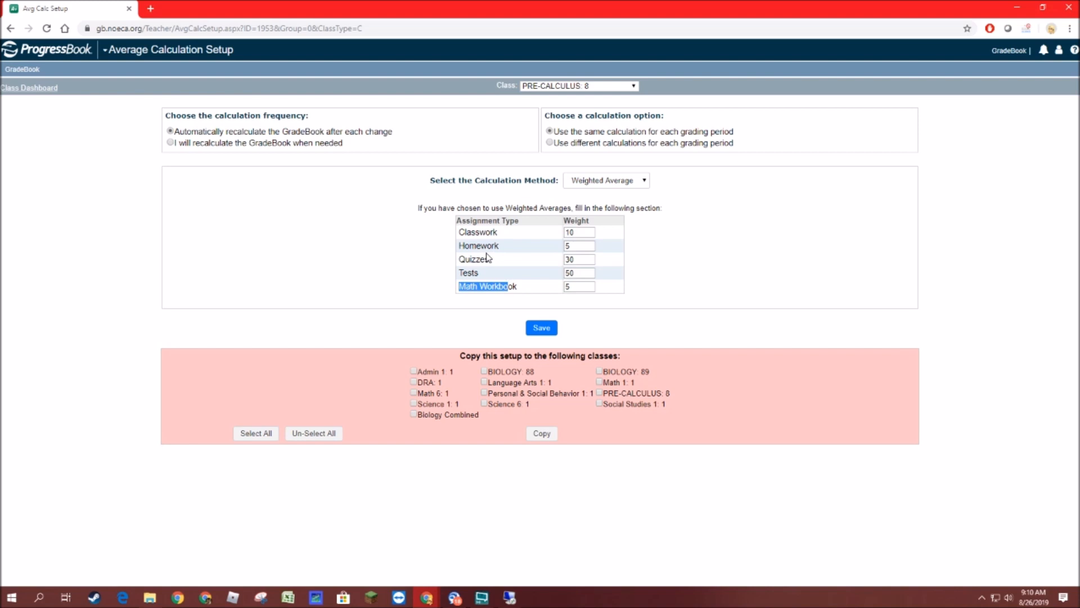
pyautogui.moveTo(459, 232); pyautogui.dragTo(487, 246)
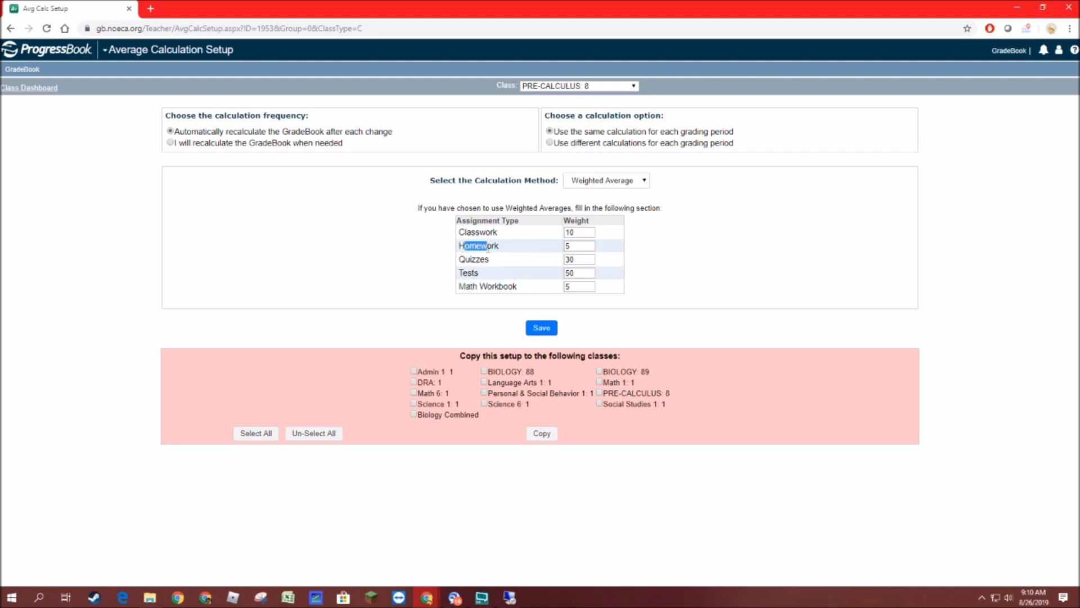
pyautogui.moveTo(580, 231); pyautogui.dragTo(550, 248)
pyautogui.moveTo(578, 286); pyautogui.dragTo(539, 283)
# Save the weighted average setup for PRE-CALCULUS: 8
pyautogui.click(545, 328)
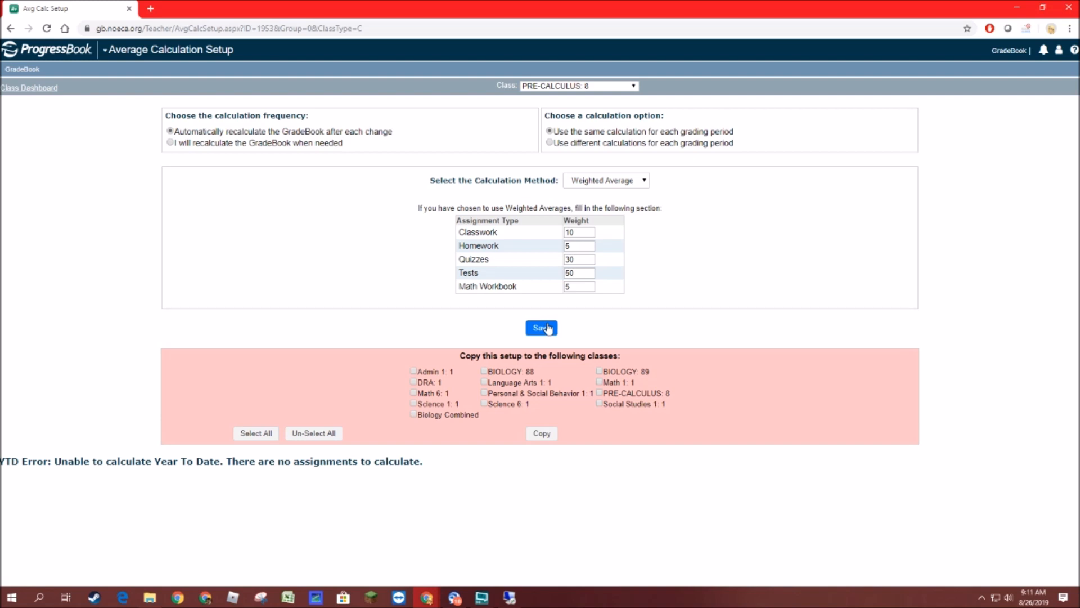
pyautogui.moveTo(516, 286); pyautogui.dragTo(463, 289)
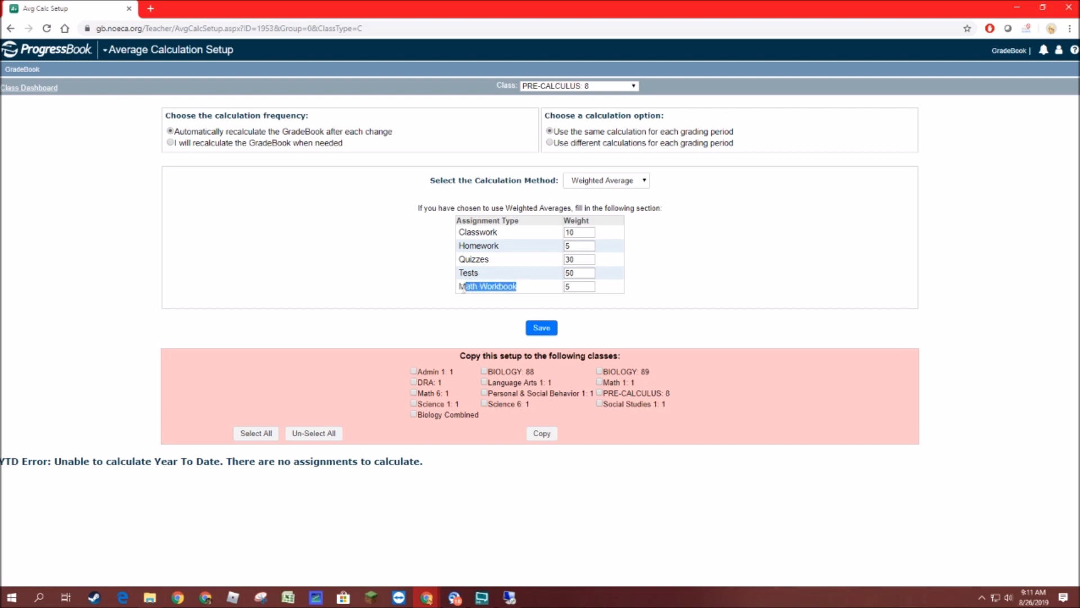
pyautogui.moveTo(506, 246); pyautogui.dragTo(457, 250)
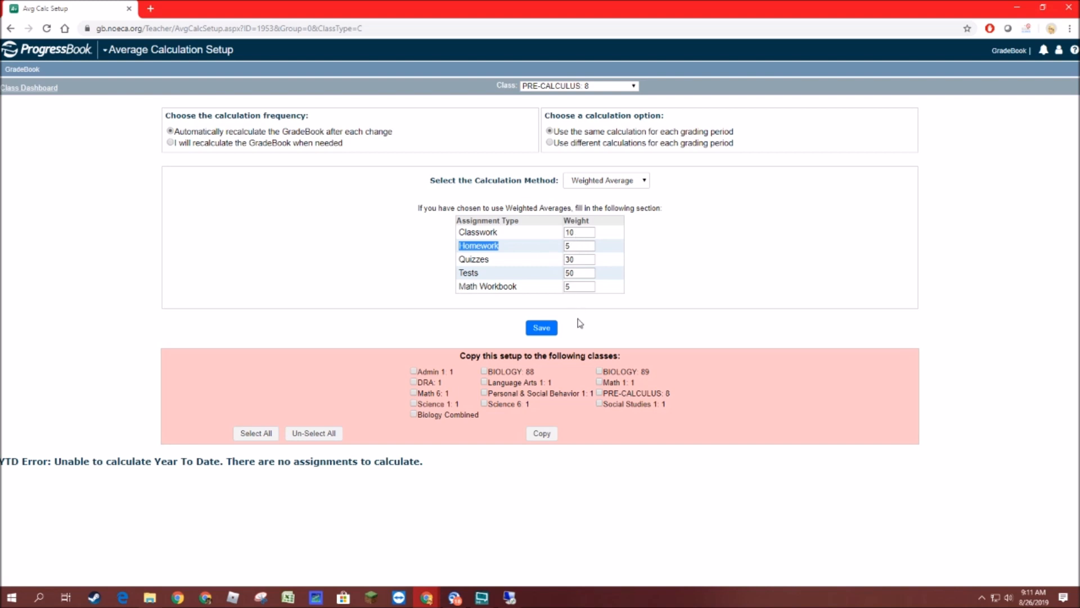
# Clear the weights of all five assignment types
pyautogui.click(580, 232)
pyautogui.press('Tab')
pyautogui.press('Tab')
pyautogui.press('Tab')
pyautogui.press('Tab')
pyautogui.press('BackSpace')
pyautogui.moveTo(585, 273); pyautogui.dragTo(524, 248)
pyautogui.press('BackSpace')
pyautogui.press('BackSpace')
pyautogui.press('BackSpace')
pyautogui.press('BackSpace')
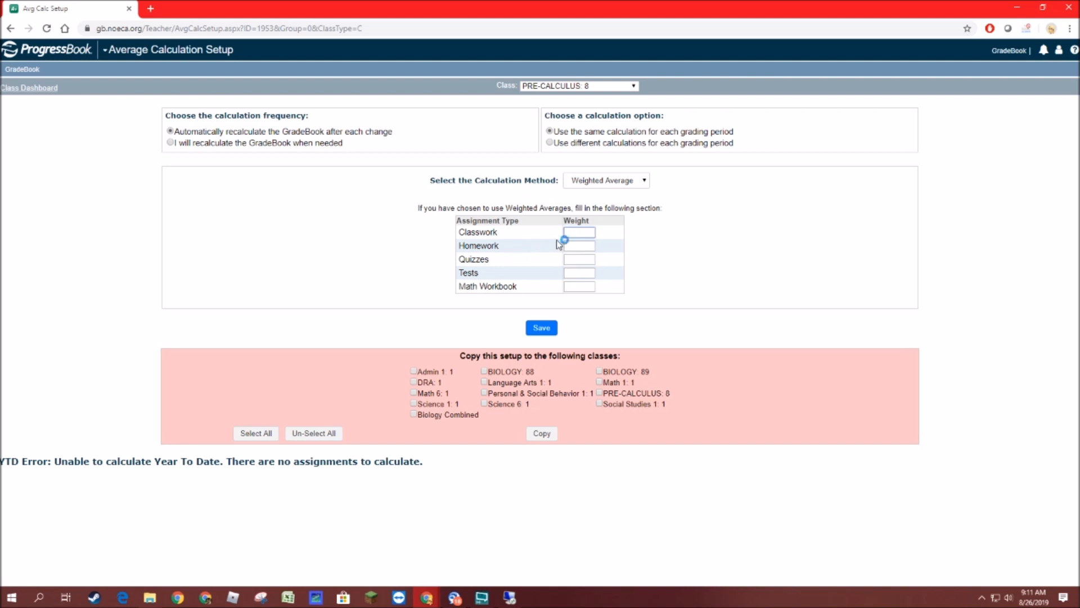
# Try small ratio weights in place of percentages, with 1 for Quizzes and 2 for Tests
pyautogui.click(580, 260)
pyautogui.write('1')
pyautogui.click(575, 273)
pyautogui.write('1')
pyautogui.moveTo(572, 233); pyautogui.dragTo(567, 273)
pyautogui.doubleClick(574, 233)
pyautogui.click(578, 260)
pyautogui.doubleClick(569, 273)
pyautogui.write('2')
pyautogui.press('Tab')
# Discard the unsaved trial weights and reopen the average calculation setup for PRE-CALCULUS: 8
pyautogui.moveTo(571, 234); pyautogui.dragTo(541, 273)
pyautogui.click(569, 233)
pyautogui.moveTo(577, 260); pyautogui.dragTo(478, 259)
pyautogui.moveTo(577, 274); pyautogui.dragTo(546, 273)
pyautogui.moveTo(579, 234); pyautogui.dragTo(543, 236)
pyautogui.click(53, 88)
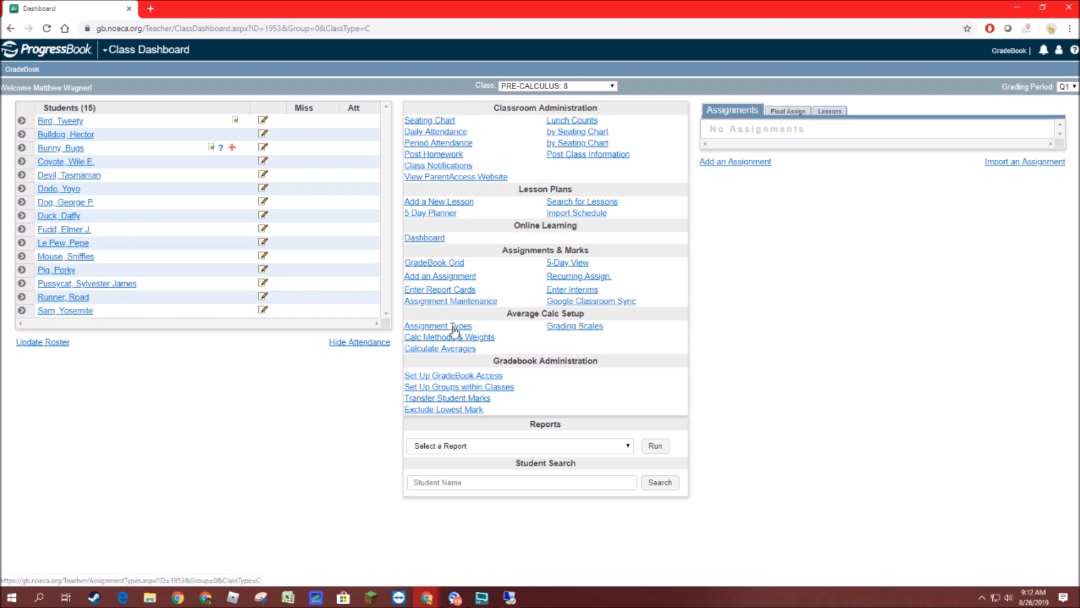
pyautogui.click(457, 336)
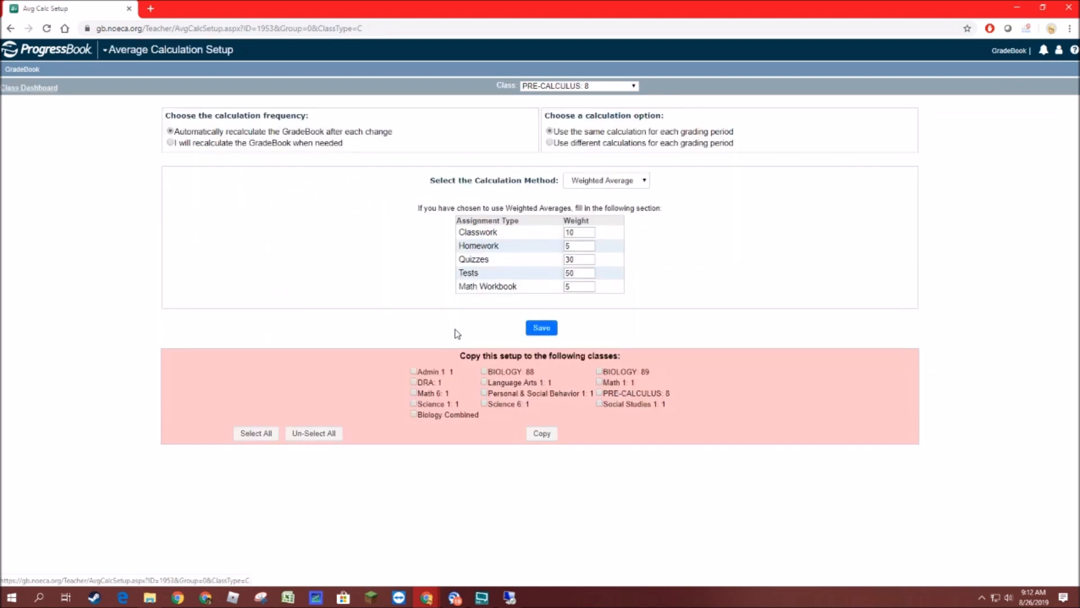